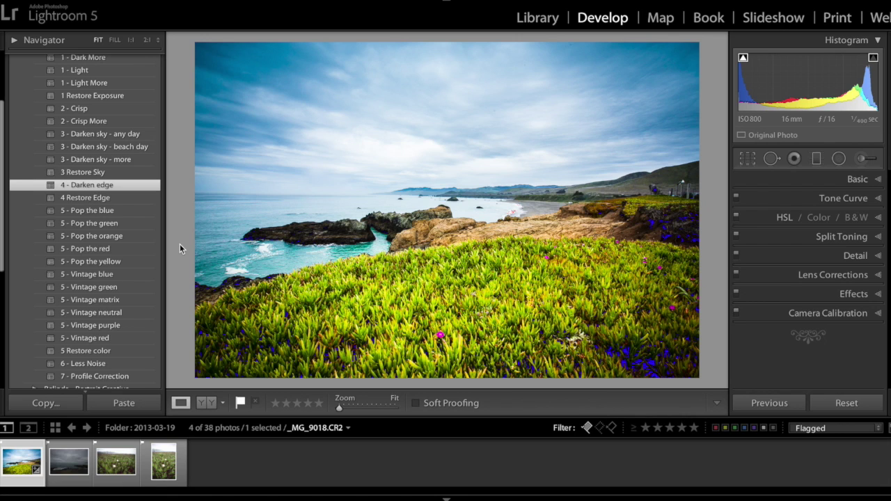
Reset and undo to keep the edit, then collapse the Magic Light Workflow folder and Presets panel
left_click(851, 406)
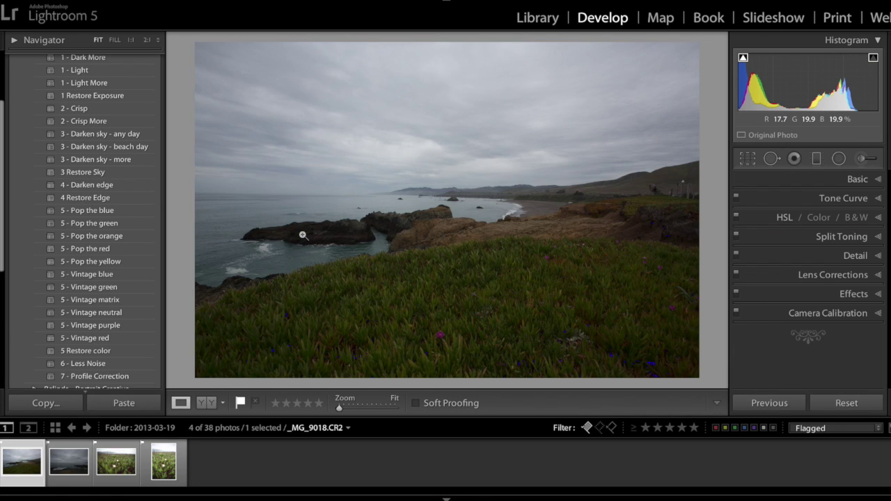
key("ctrl+z")
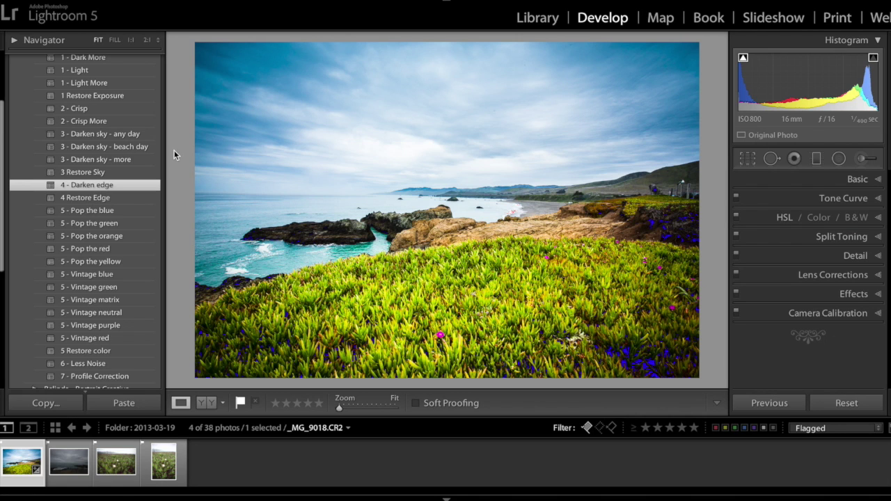
scroll(39, 113, "up", 5)
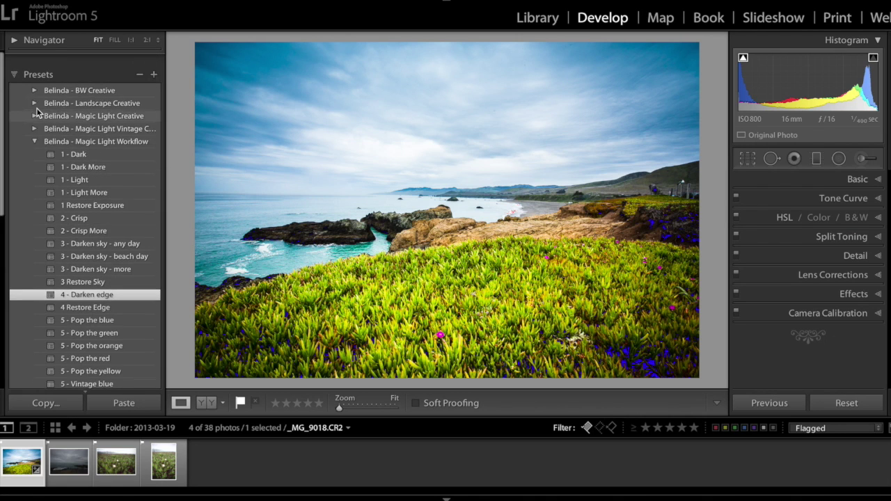
left_click(34, 125)
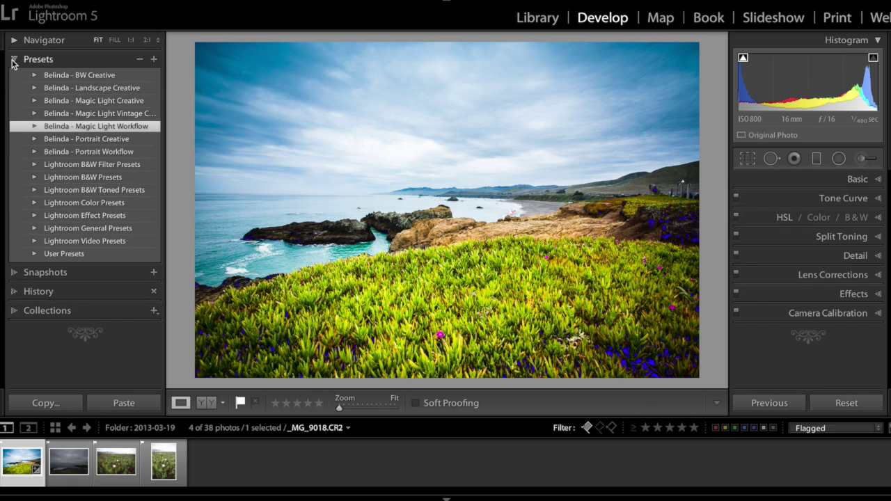
left_click(13, 61)
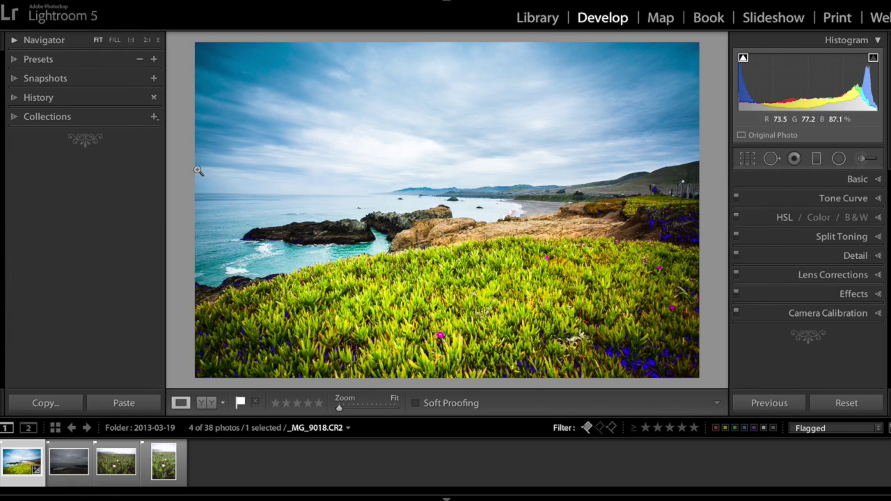
Turn on Solo Mode for both the left and right side panels
right_click(62, 160)
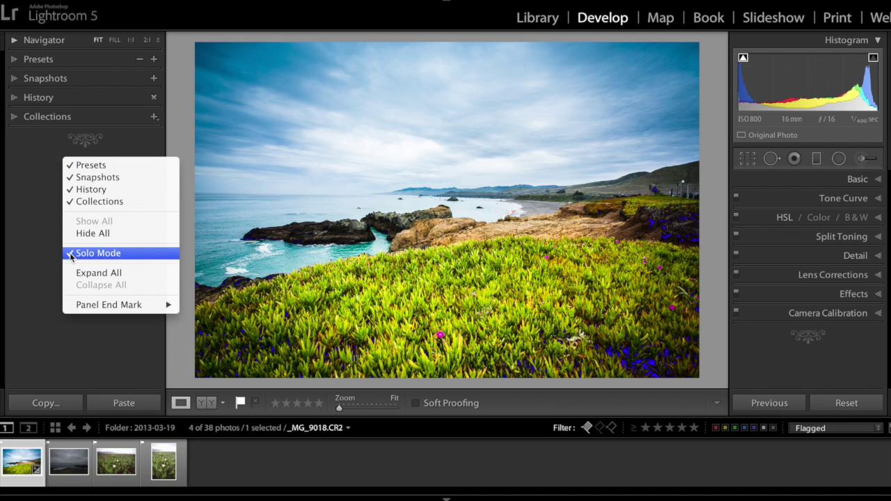
left_click(39, 232)
right_click(795, 353)
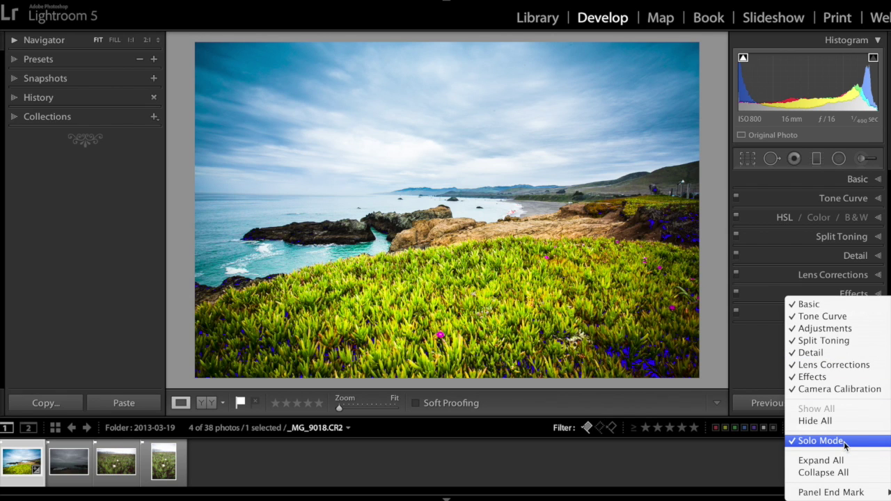
left_click(82, 208)
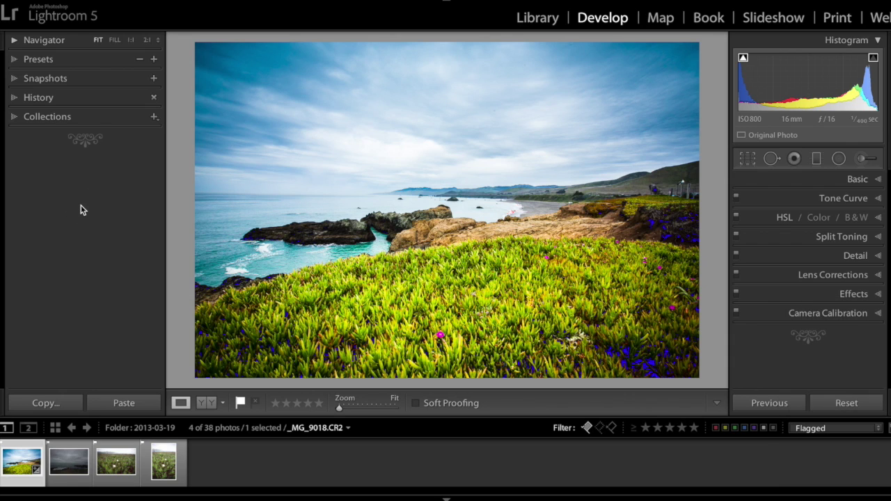
Expand Collections and Presets, then open and close the Basic and Detail panels to show solo mode
left_click(14, 118)
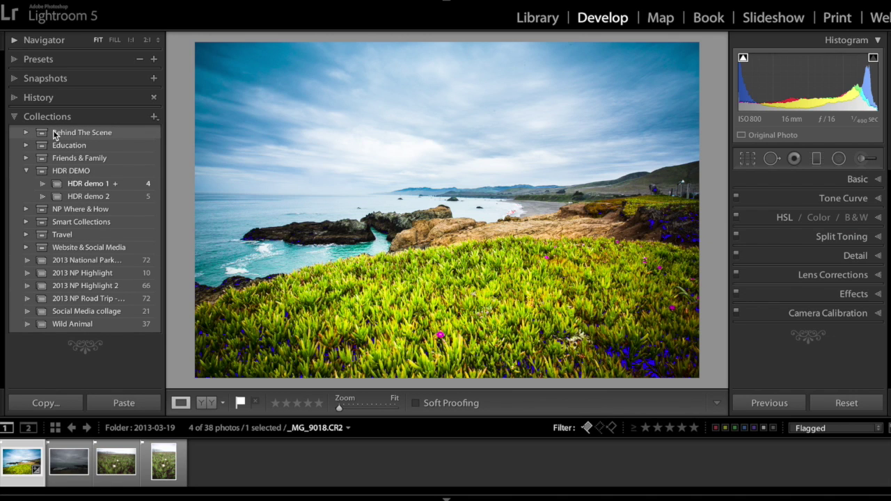
left_click(15, 60)
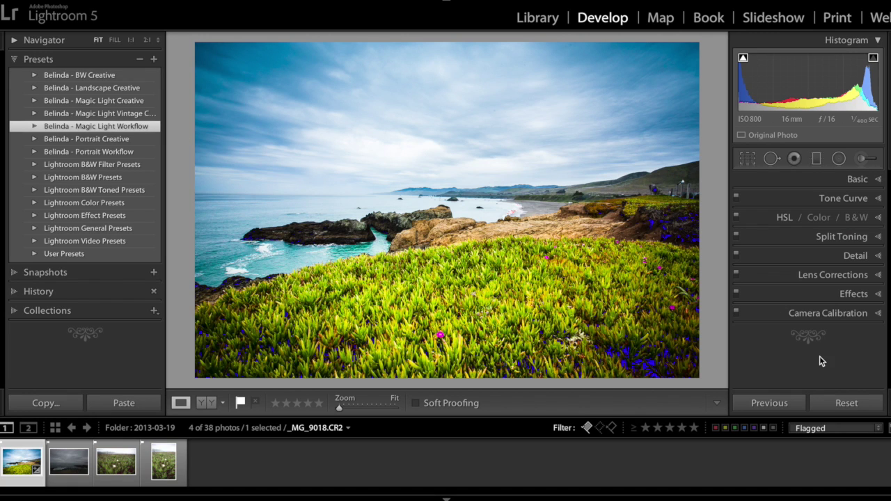
left_click(866, 183)
scroll(819, 298, "down", 1)
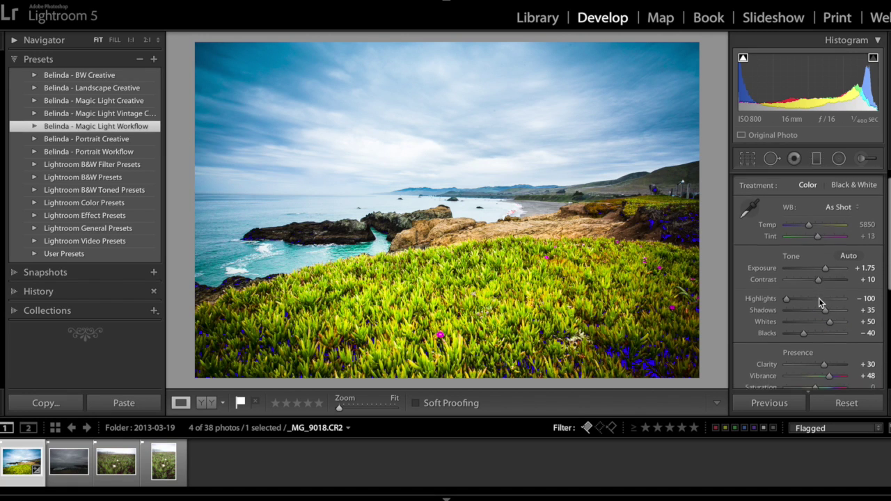
scroll(819, 298, "down", 3)
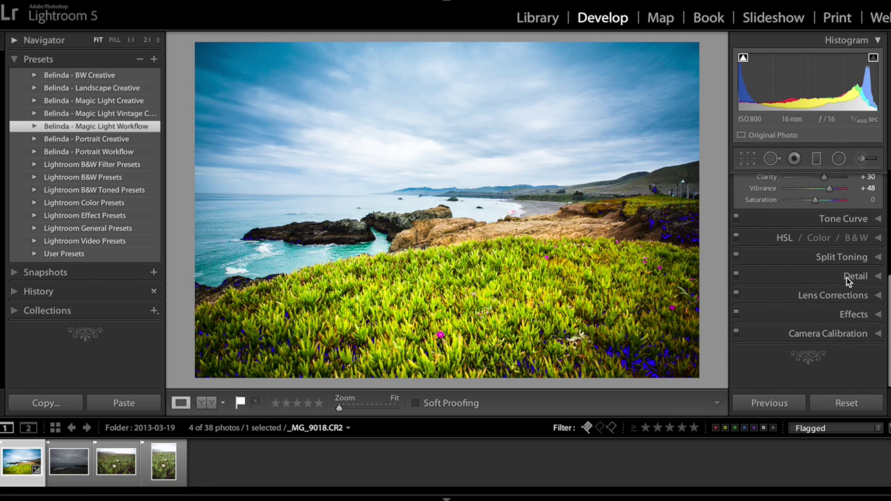
left_click(848, 277)
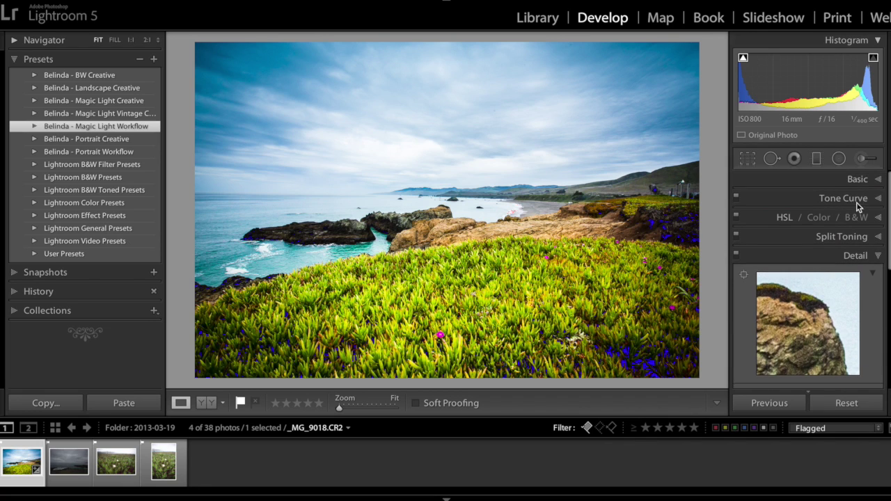
left_click(878, 258)
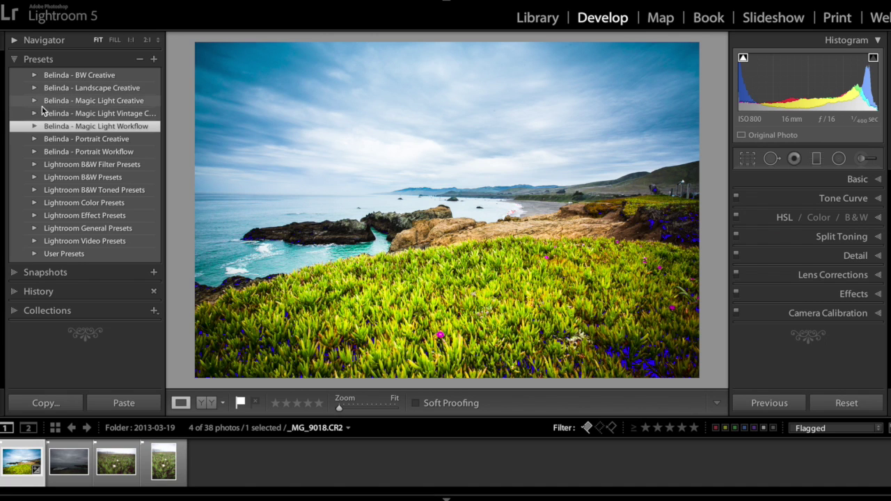
Expand the Belinda - Magic Light Workflow presets, reset the photo, and show the info overlay
left_click(34, 126)
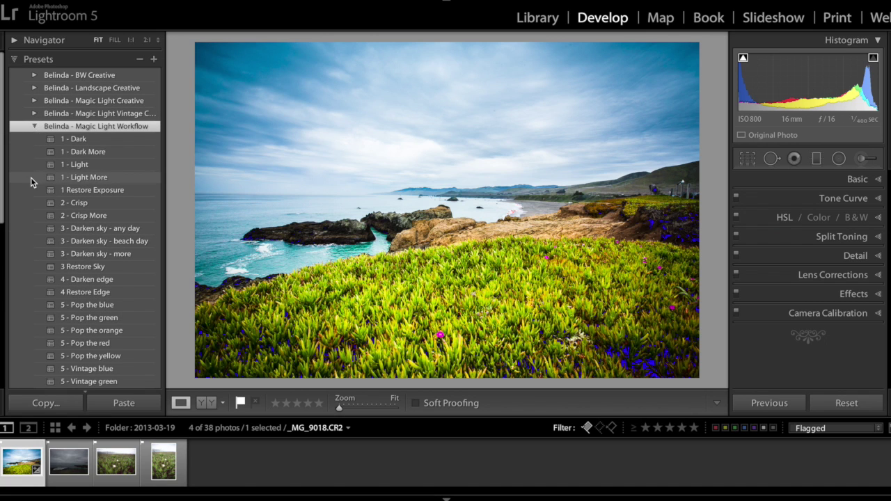
scroll(31, 177, "down", 1)
scroll(30, 171, "up", 1)
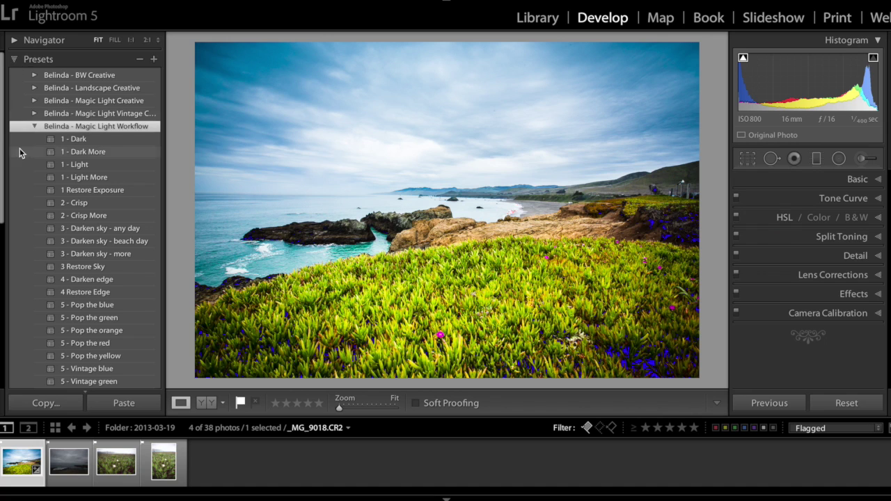
scroll(20, 158, "down", 1)
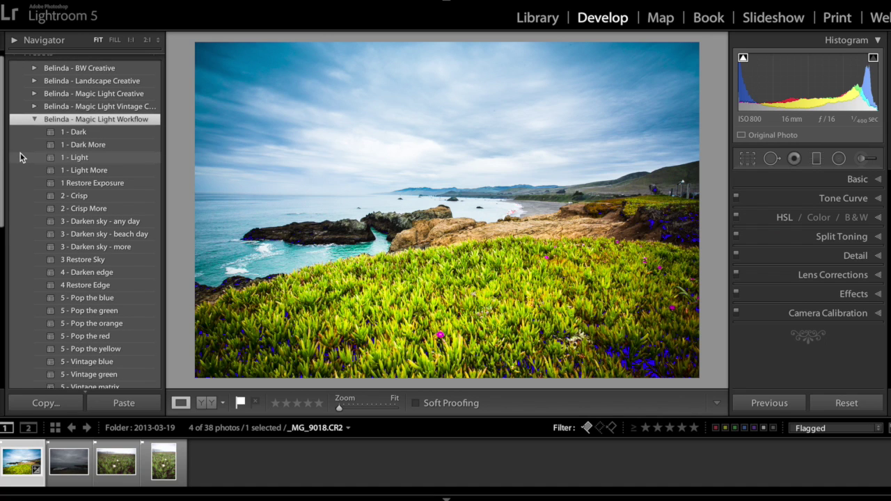
scroll(20, 153, "down", 4)
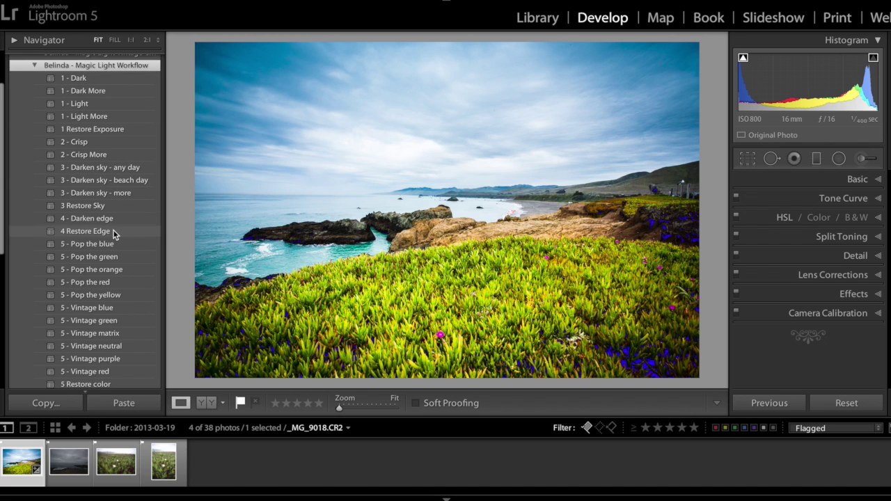
scroll(115, 230, "down", 1)
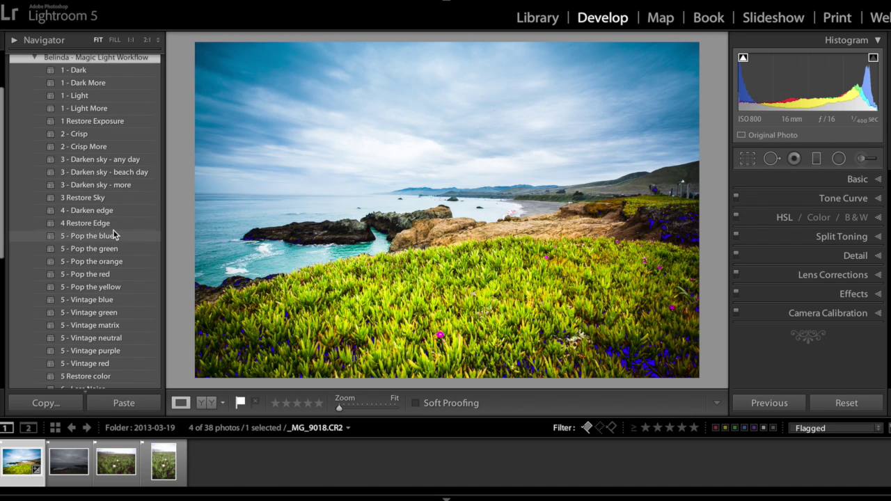
left_click(843, 403)
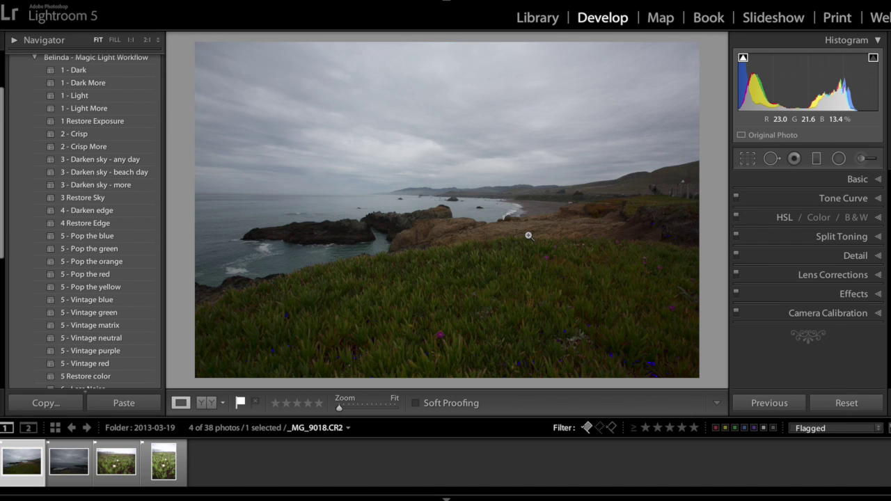
key("i")
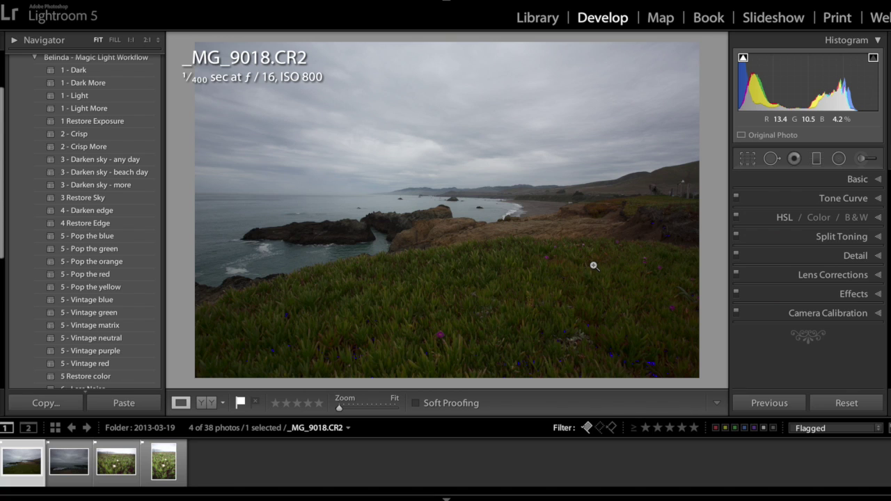
Cycle the loupe info overlay until it is hidden over the unedited photo
key("i")
key("i")
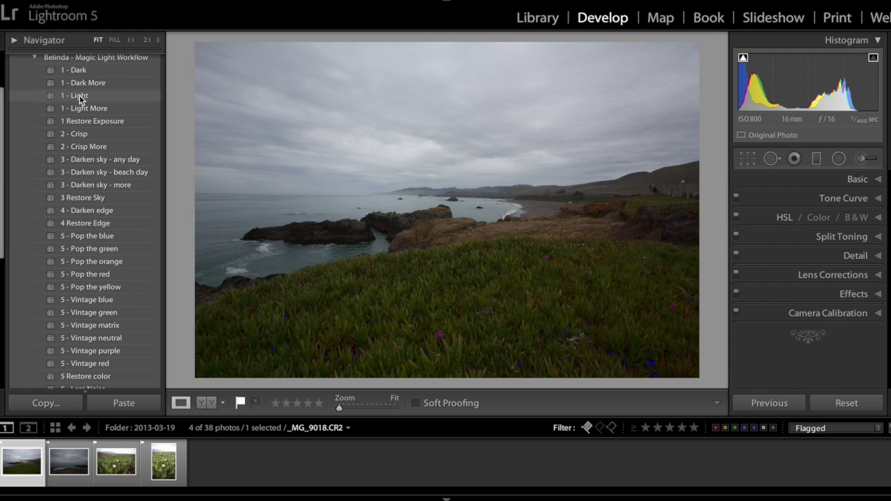
Apply the 1 - Light, 1 - Light More, then 3 - Darken sky - any day presets
left_click(80, 100)
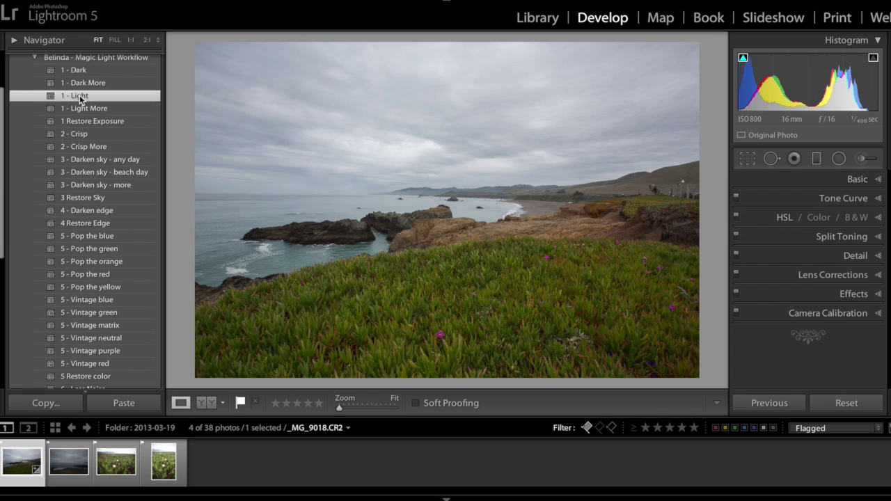
left_click(85, 110)
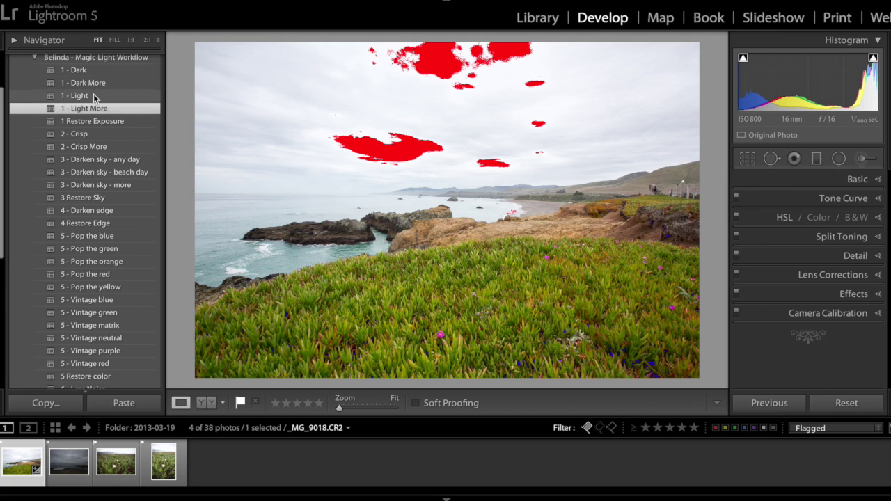
left_click(84, 161)
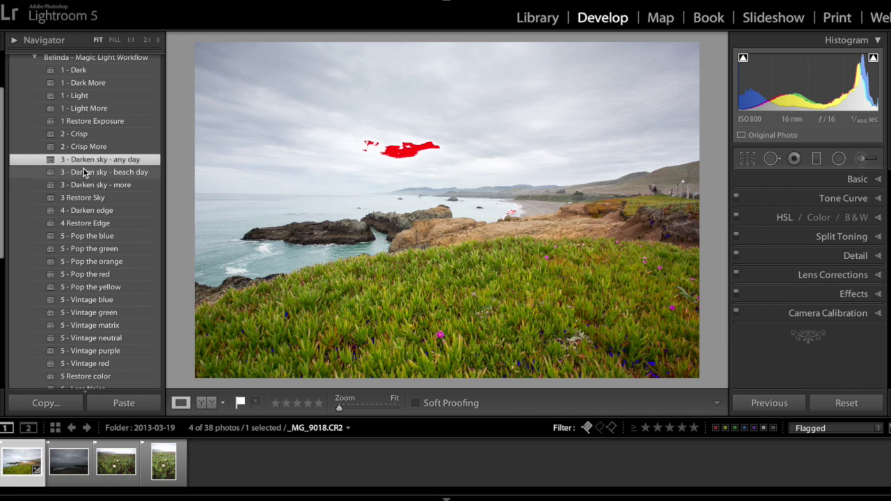
Try '3 - Darken sky - beach day', then settle on '3 - Darken sky - more'
left_click(83, 172)
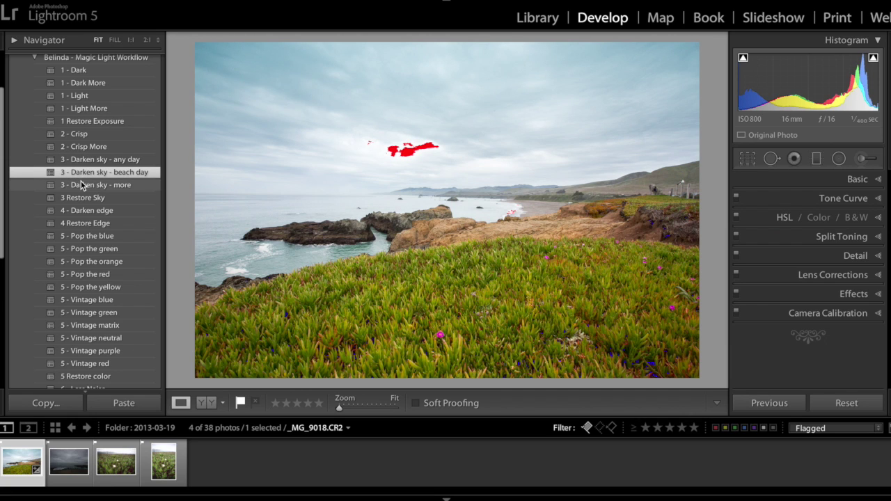
left_click(83, 185)
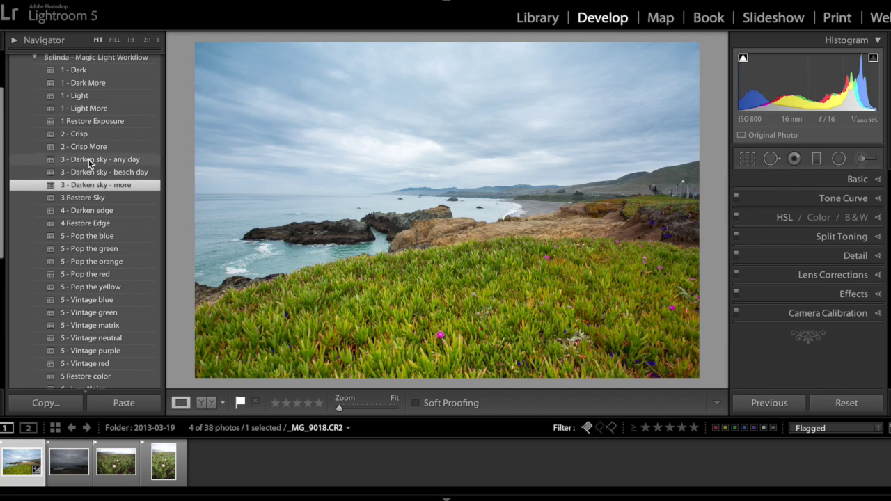
Apply the '4 - Darken edge' preset, followed by '2 - Crisp More'
left_click(79, 210)
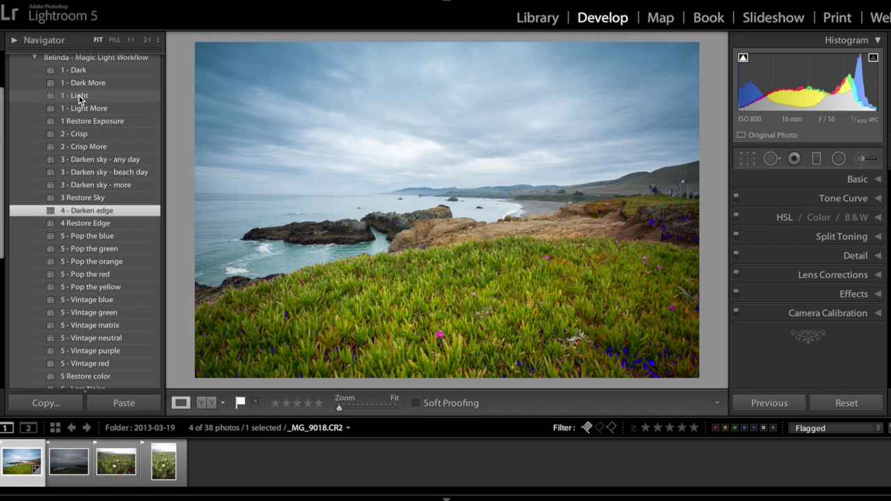
left_click(84, 148)
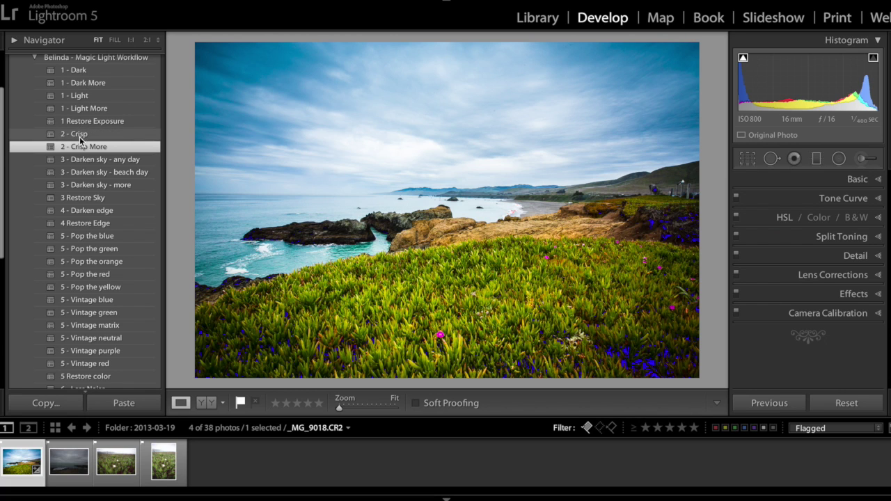
left_click(80, 138)
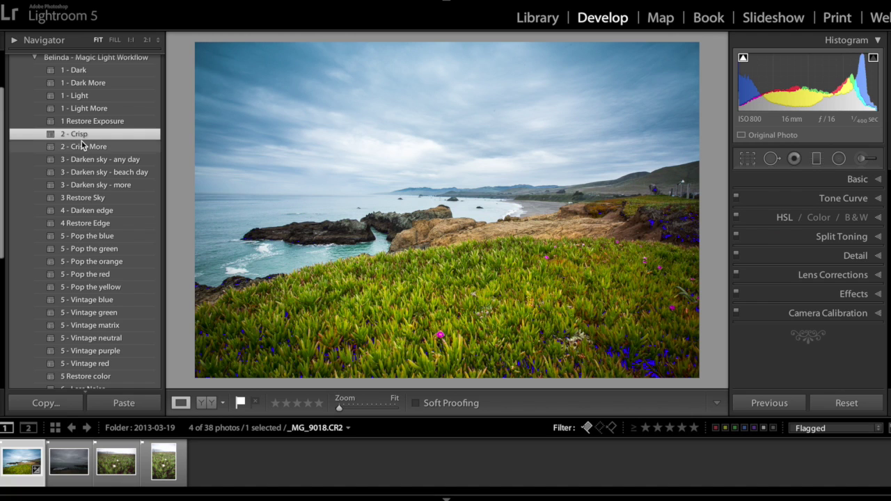
left_click(82, 148)
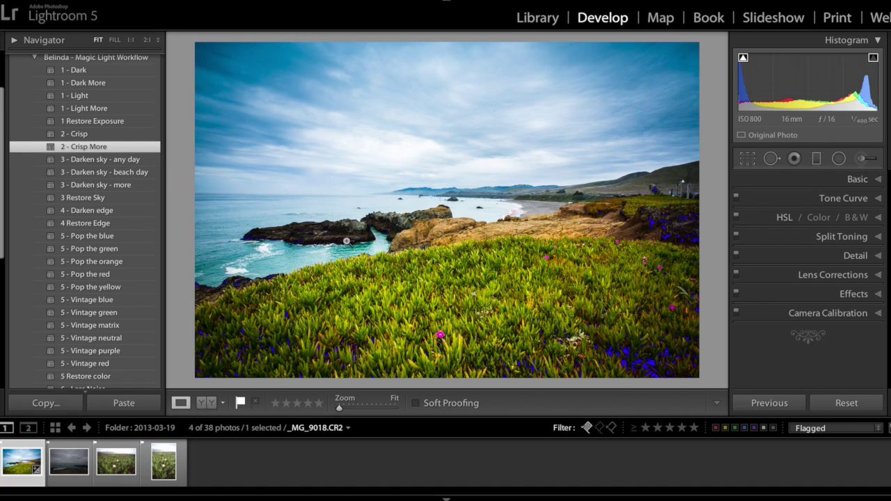
left_click(846, 403)
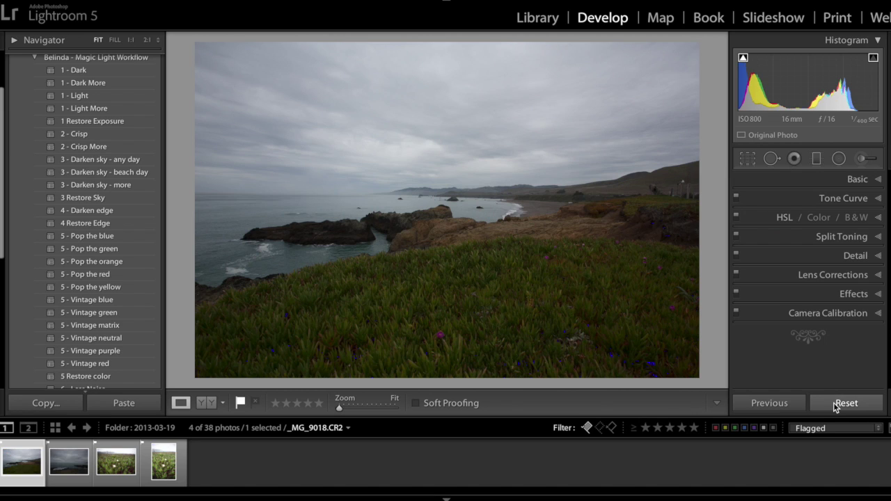
key("ctrl+z")
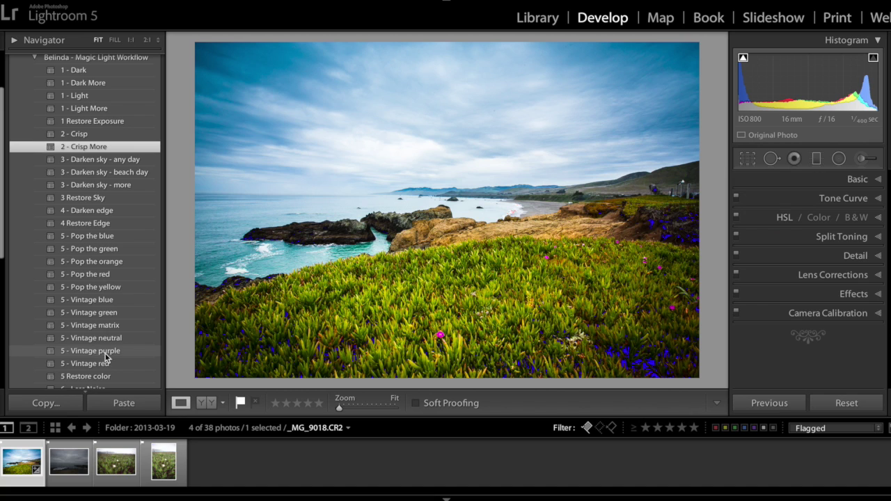
Try Pop the blue, Pop the green and Restore color, reapply Pop the green, then reset
scroll(91, 280, "down", 1)
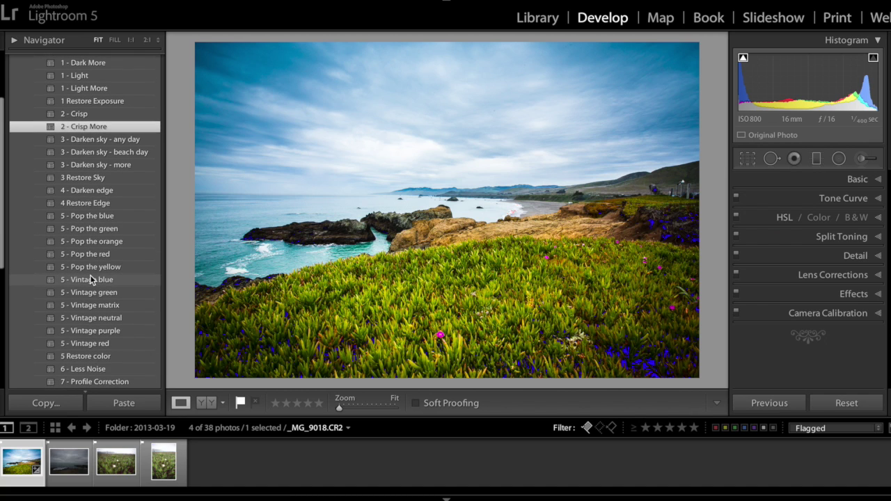
scroll(91, 280, "down", 1)
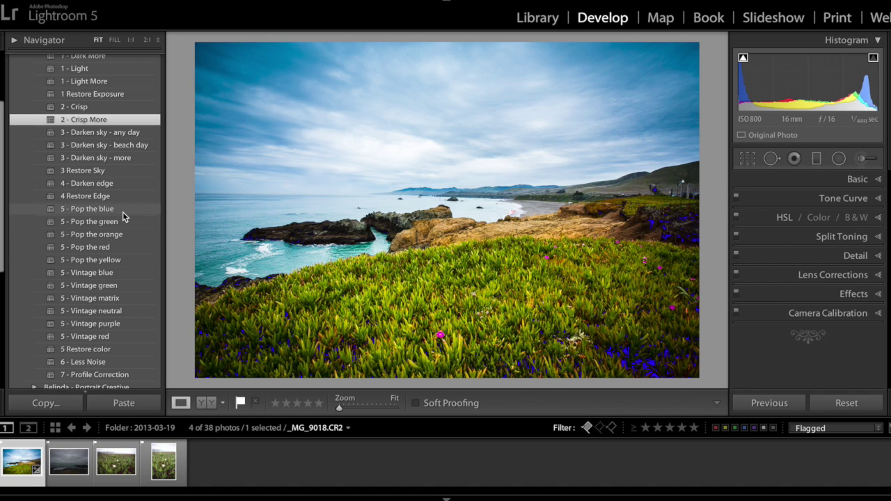
left_click(123, 212)
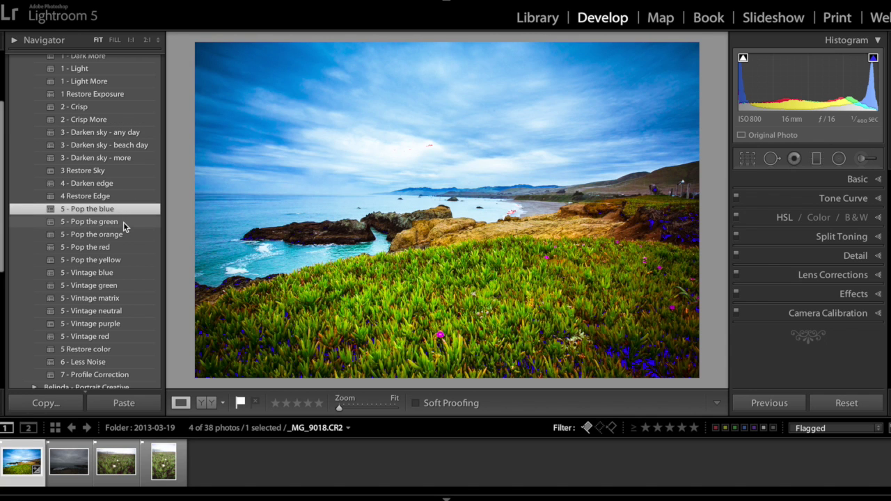
left_click(124, 222)
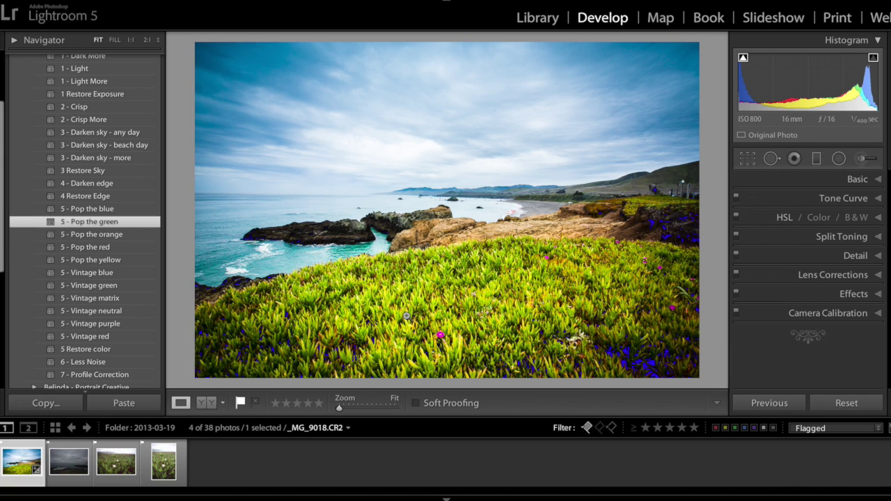
left_click(83, 355)
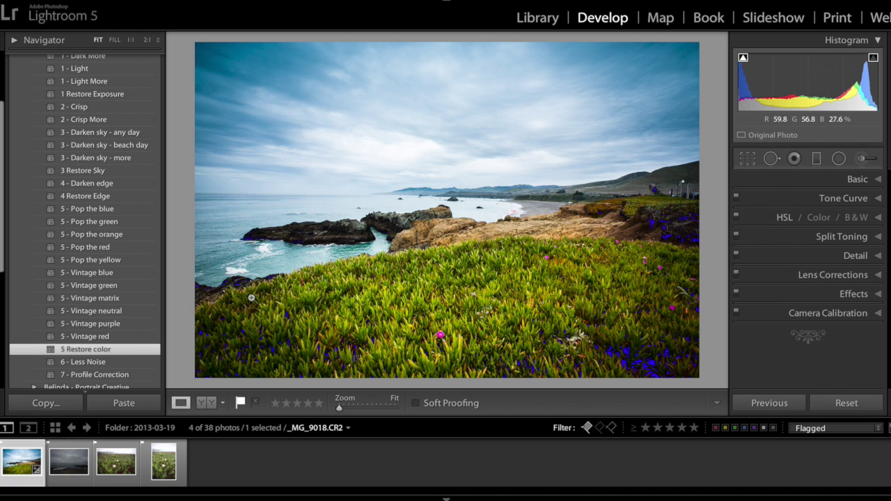
left_click(119, 222)
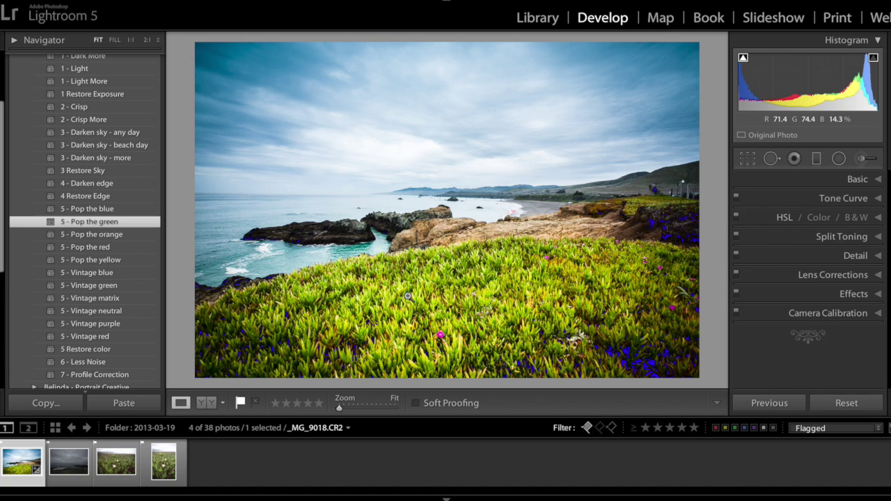
left_click(847, 404)
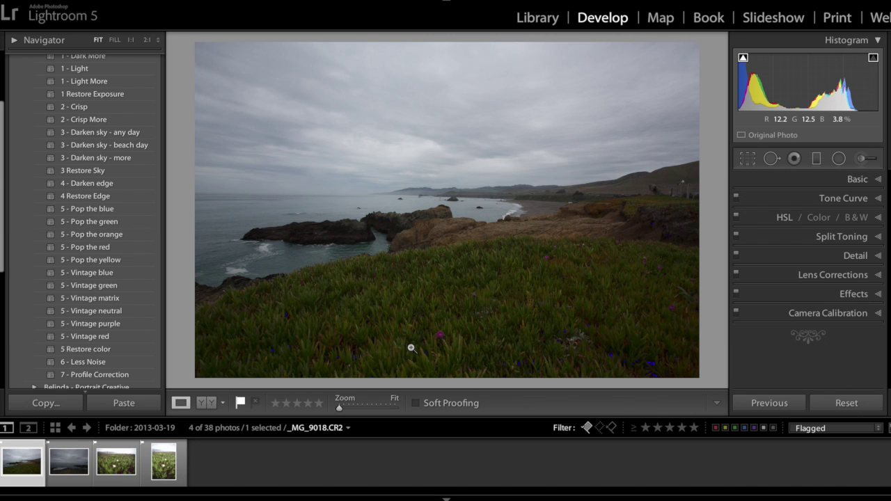
Apply Light More, Crisp More, Darken sky - more, Darken edge and Pop the green in order
left_click(97, 81)
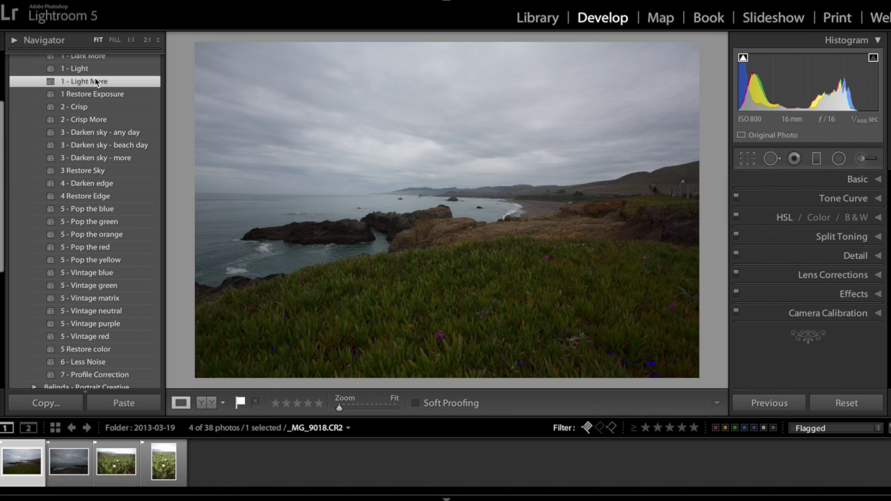
left_click(100, 120)
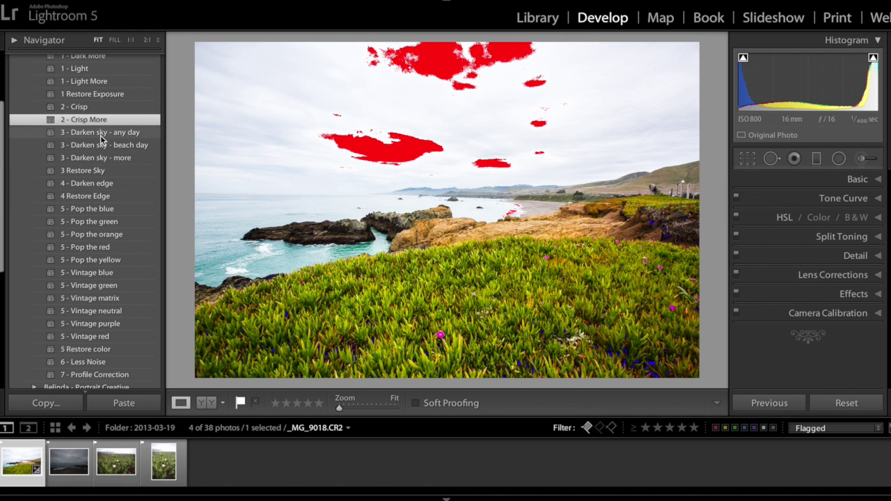
left_click(94, 160)
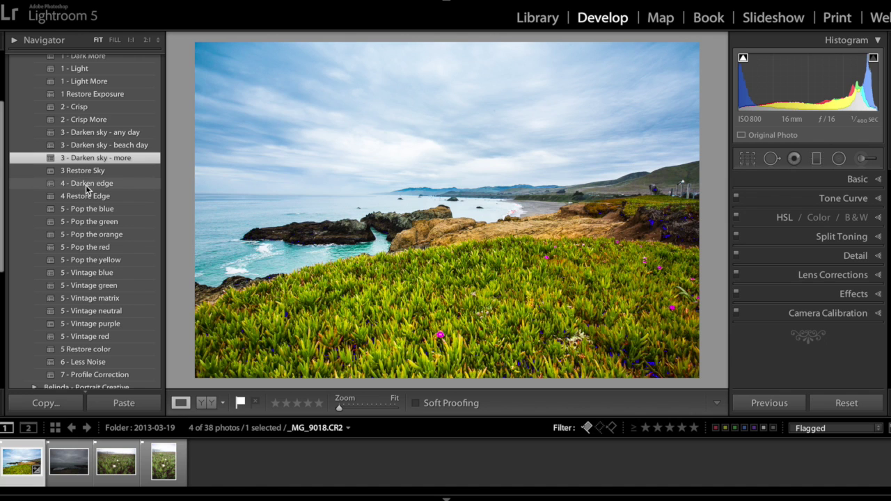
left_click(82, 185)
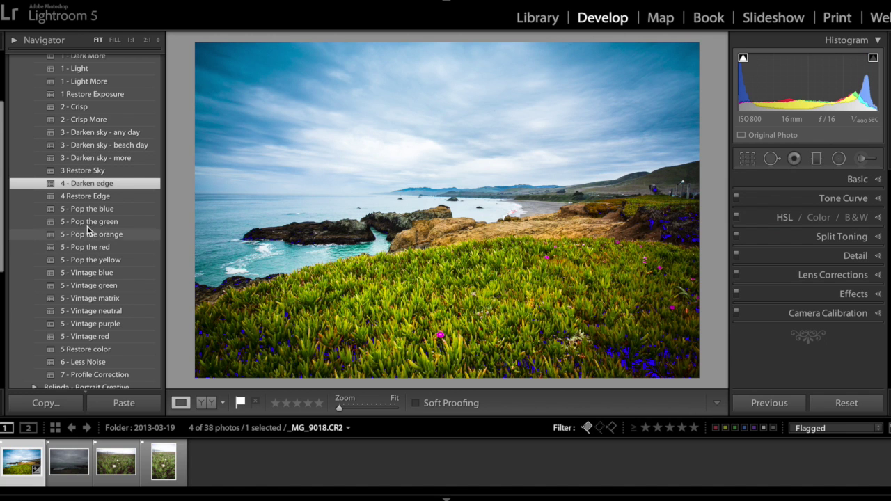
left_click(86, 224)
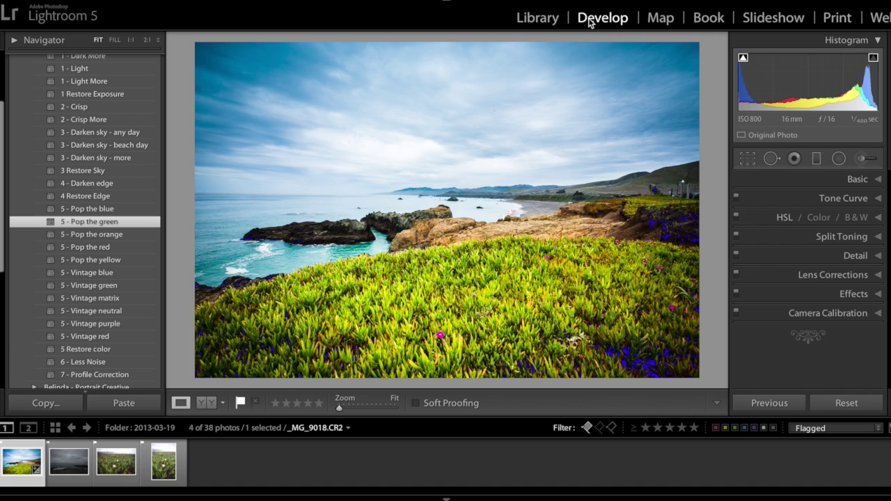
right_click(776, 343)
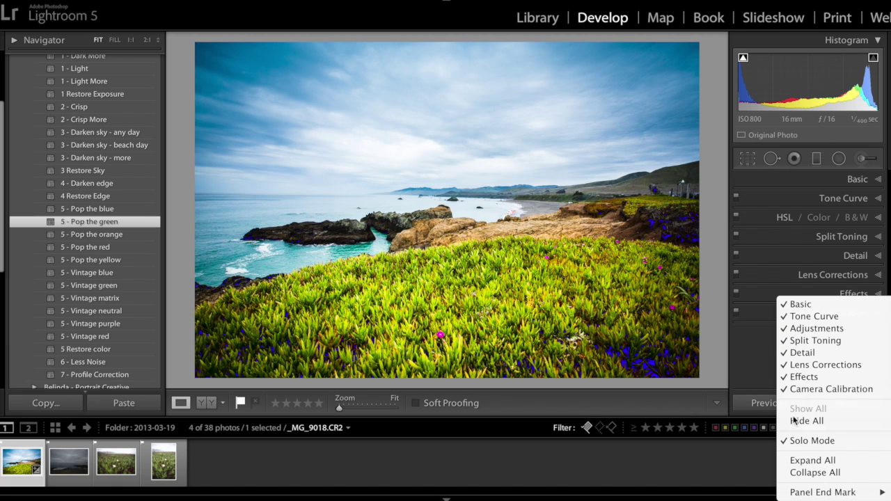
left_click(758, 376)
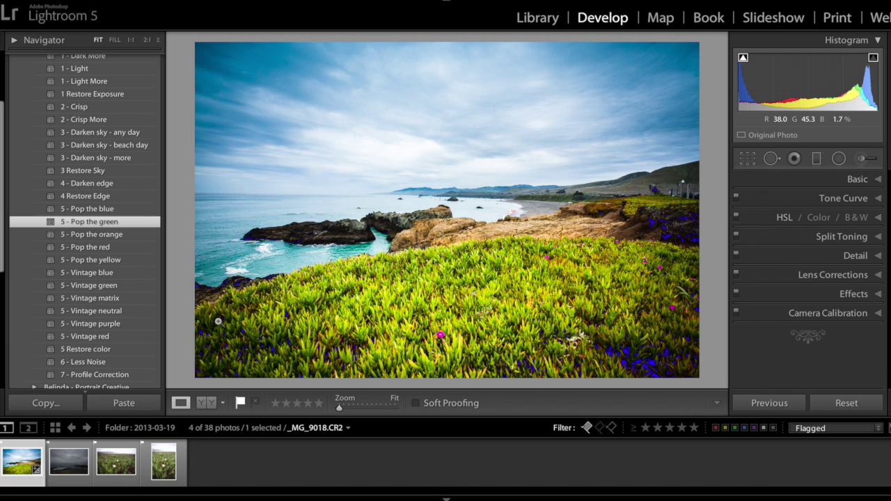
scroll(113, 287, "down", 6)
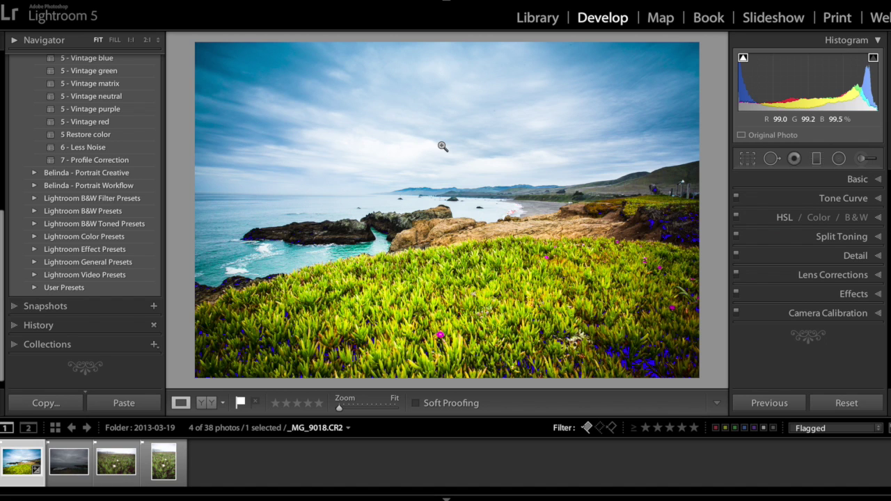
key("F8")
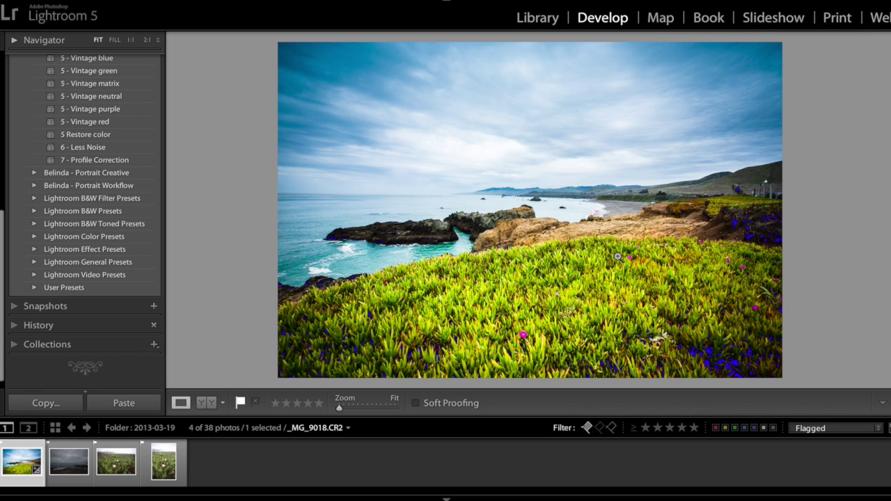
key("F8")
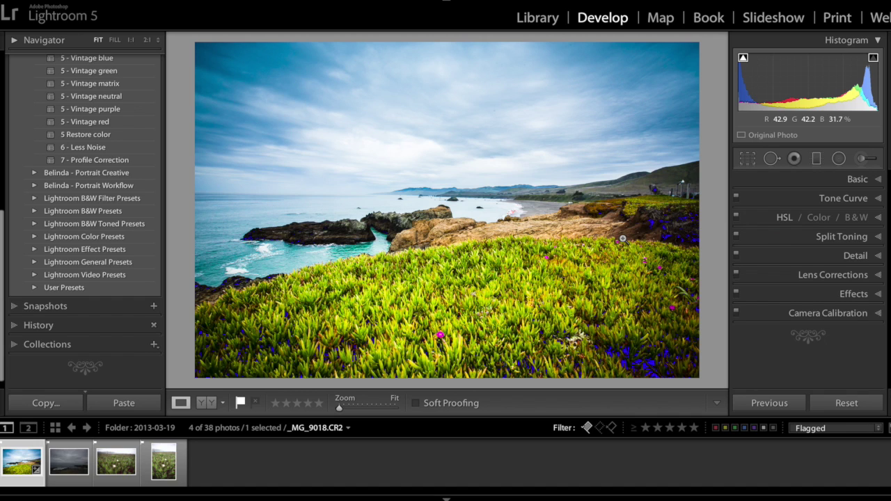
key("i")
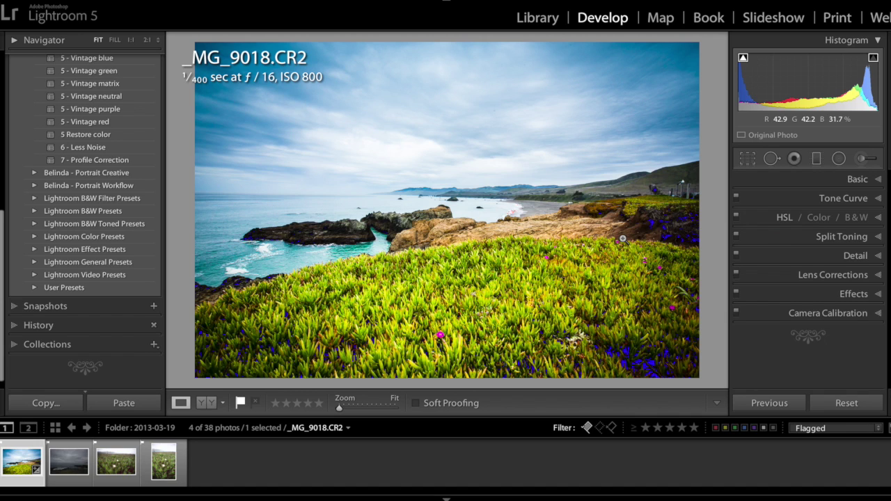